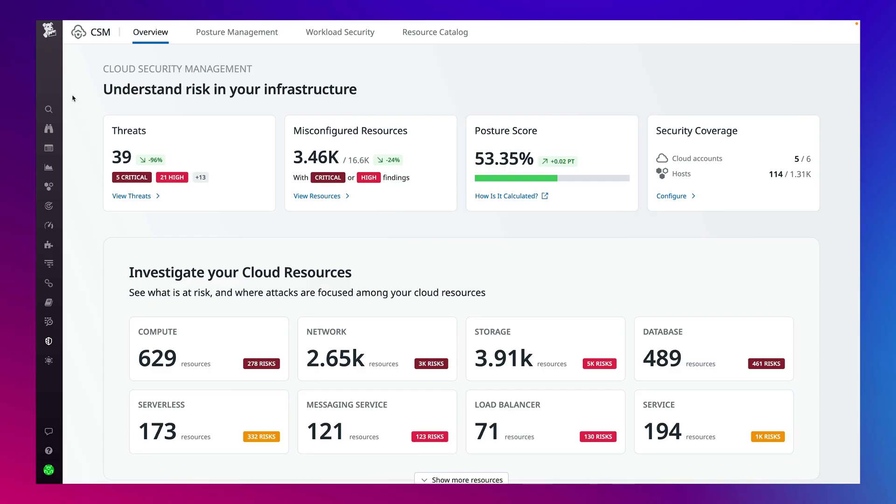
{"action": "scroll", "coordinate": [73, 98], "scroll_direction": "down", "scroll_amount": 3}
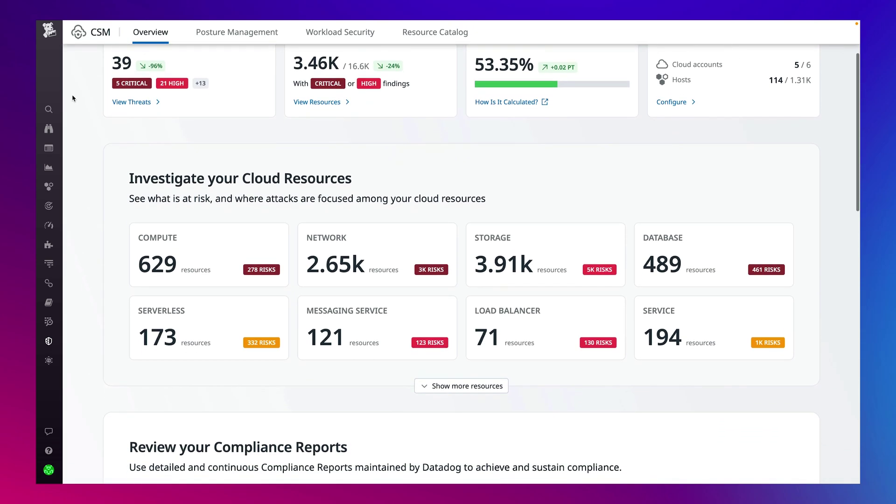
{"action": "scroll", "coordinate": [73, 98], "scroll_direction": "down", "scroll_amount": 1}
{"action": "scroll", "coordinate": [73, 98], "scroll_direction": "down", "scroll_amount": 1}
{"action": "scroll", "coordinate": [73, 98], "scroll_direction": "down", "scroll_amount": 1}
{"action": "scroll", "coordinate": [73, 98], "scroll_direction": "down", "scroll_amount": 1}
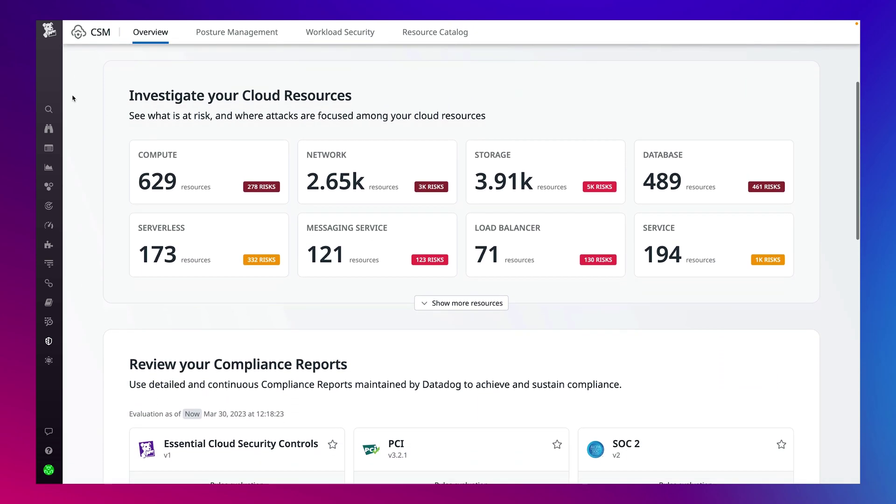
{"action": "scroll", "coordinate": [73, 98], "scroll_direction": "down", "scroll_amount": 1}
{"action": "scroll", "coordinate": [74, 98], "scroll_direction": "down", "scroll_amount": 1}
{"action": "scroll", "coordinate": [72, 98], "scroll_direction": "down", "scroll_amount": 2}
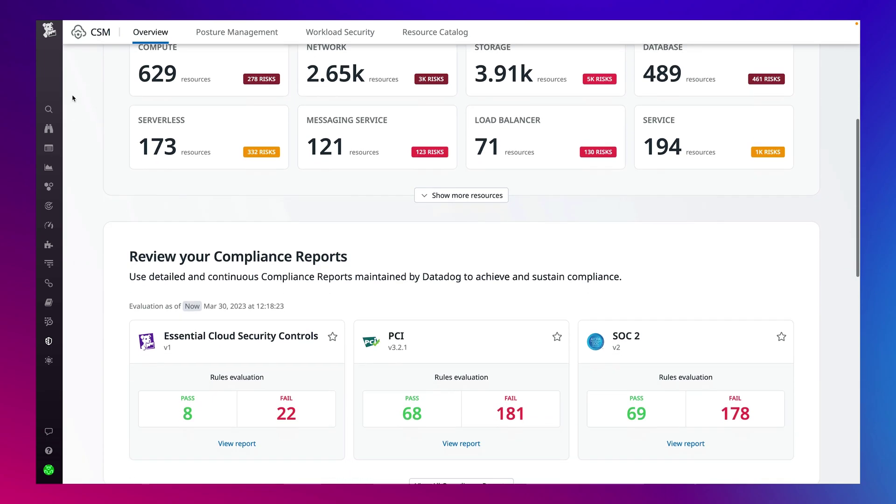
{"action": "scroll", "coordinate": [72, 98], "scroll_direction": "down", "scroll_amount": 1}
{"action": "scroll", "coordinate": [73, 98], "scroll_direction": "down", "scroll_amount": 1}
{"action": "scroll", "coordinate": [73, 98], "scroll_direction": "down", "scroll_amount": 1}
{"action": "scroll", "coordinate": [73, 98], "scroll_direction": "down", "scroll_amount": 1}
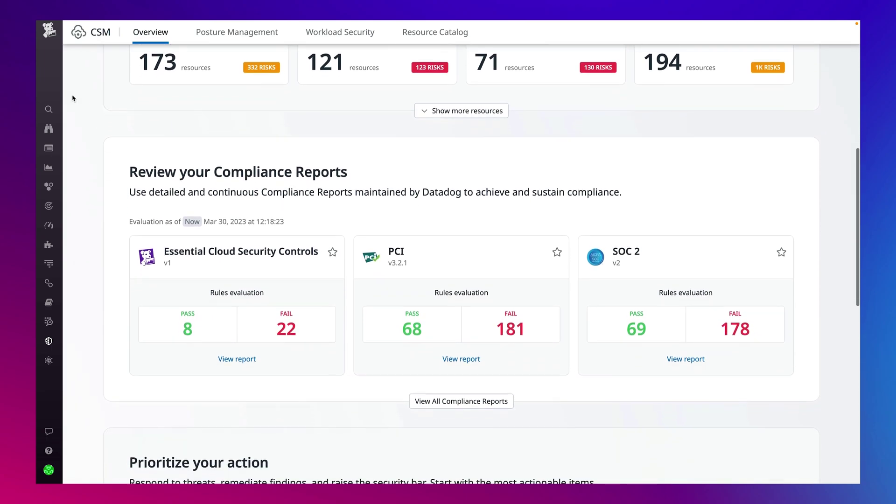
{"action": "scroll", "coordinate": [73, 99], "scroll_direction": "down", "scroll_amount": 1}
{"action": "scroll", "coordinate": [74, 98], "scroll_direction": "down", "scroll_amount": 1}
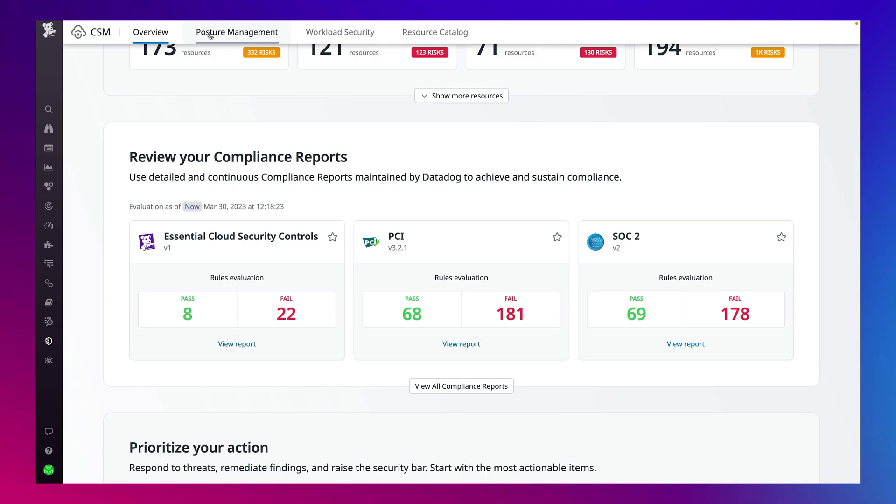
Step: Open Posture Management and review each compliance framework's pass and fail counts through NIST 800-171
{"action": "left_click", "coordinate": [210, 36]}
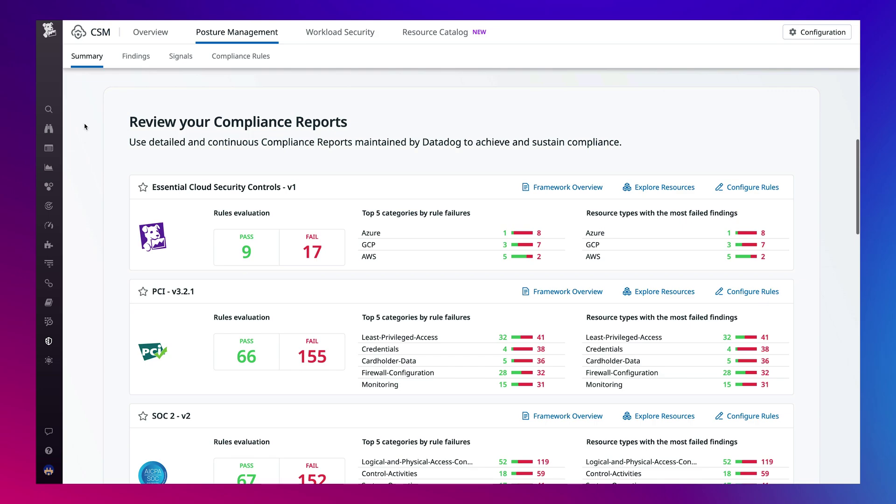
{"action": "scroll", "coordinate": [84, 127], "scroll_direction": "down", "scroll_amount": 4}
{"action": "scroll", "coordinate": [84, 126], "scroll_direction": "down", "scroll_amount": 4}
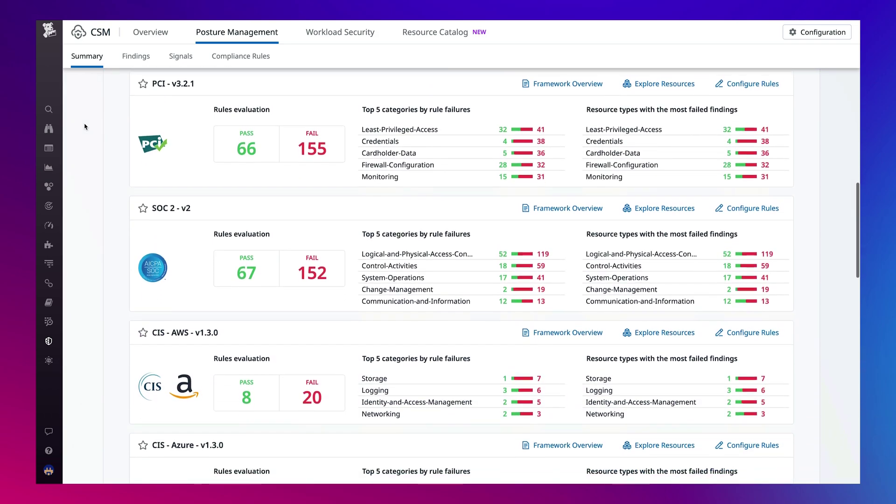
{"action": "scroll", "coordinate": [85, 127], "scroll_direction": "down", "scroll_amount": 2}
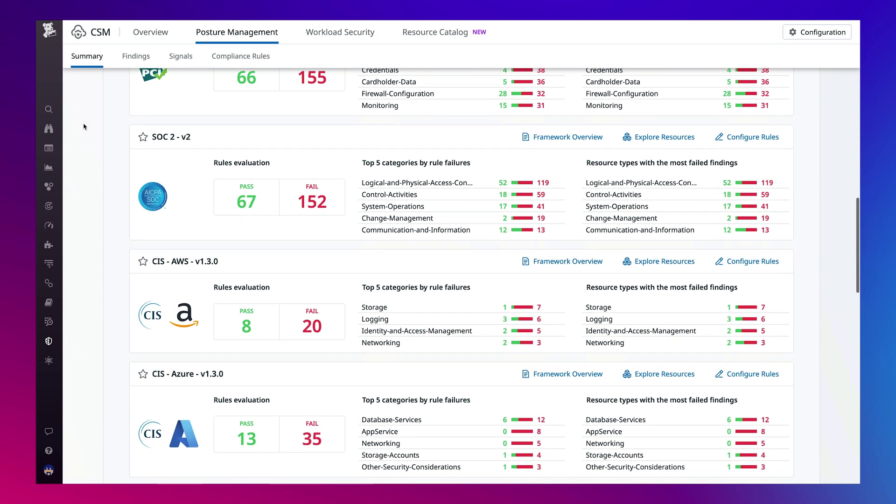
{"action": "scroll", "coordinate": [85, 127], "scroll_direction": "down", "scroll_amount": 2}
{"action": "scroll", "coordinate": [85, 126], "scroll_direction": "down", "scroll_amount": 2}
{"action": "scroll", "coordinate": [85, 126], "scroll_direction": "down", "scroll_amount": 2}
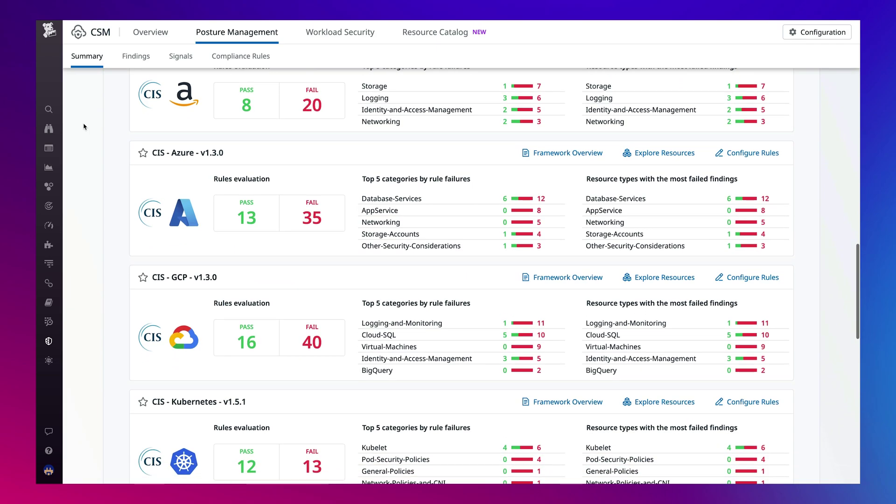
{"action": "scroll", "coordinate": [83, 127], "scroll_direction": "down", "scroll_amount": 2}
{"action": "scroll", "coordinate": [83, 127], "scroll_direction": "down", "scroll_amount": 2}
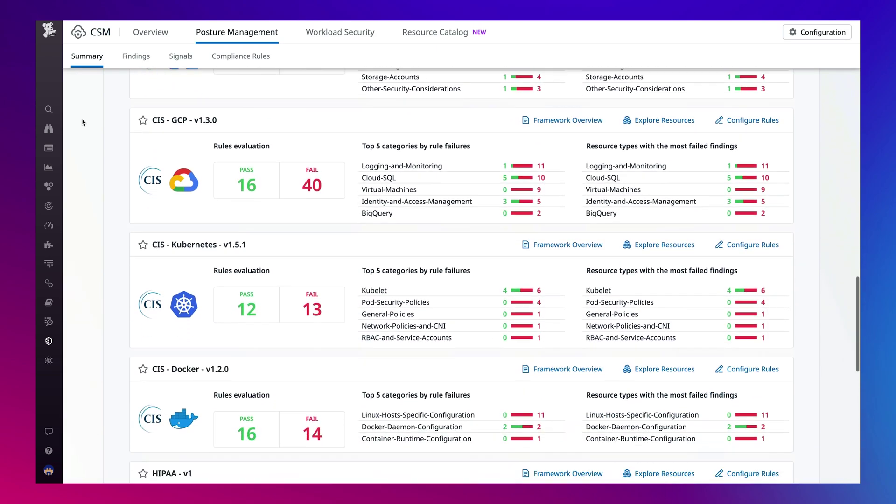
{"action": "scroll", "coordinate": [82, 127], "scroll_direction": "down", "scroll_amount": 2}
{"action": "scroll", "coordinate": [83, 123], "scroll_direction": "down", "scroll_amount": 1}
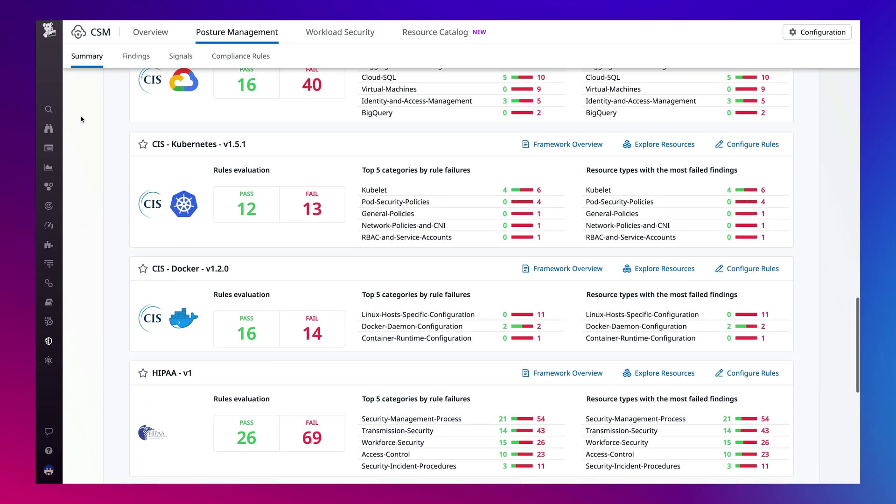
{"action": "scroll", "coordinate": [83, 122], "scroll_direction": "down", "scroll_amount": 2}
{"action": "scroll", "coordinate": [82, 120], "scroll_direction": "down", "scroll_amount": 2}
{"action": "scroll", "coordinate": [81, 120], "scroll_direction": "down", "scroll_amount": 1}
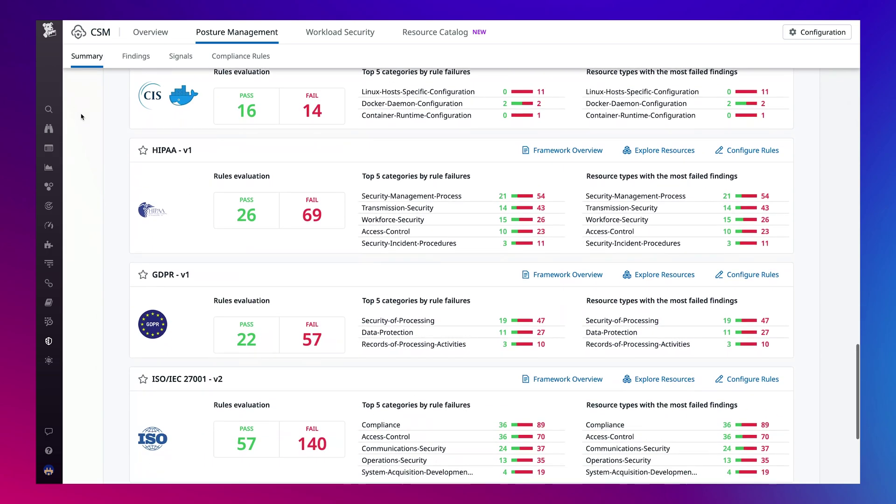
{"action": "scroll", "coordinate": [83, 117], "scroll_direction": "down", "scroll_amount": 2}
{"action": "scroll", "coordinate": [81, 117], "scroll_direction": "down", "scroll_amount": 2}
{"action": "scroll", "coordinate": [82, 117], "scroll_direction": "down", "scroll_amount": 1}
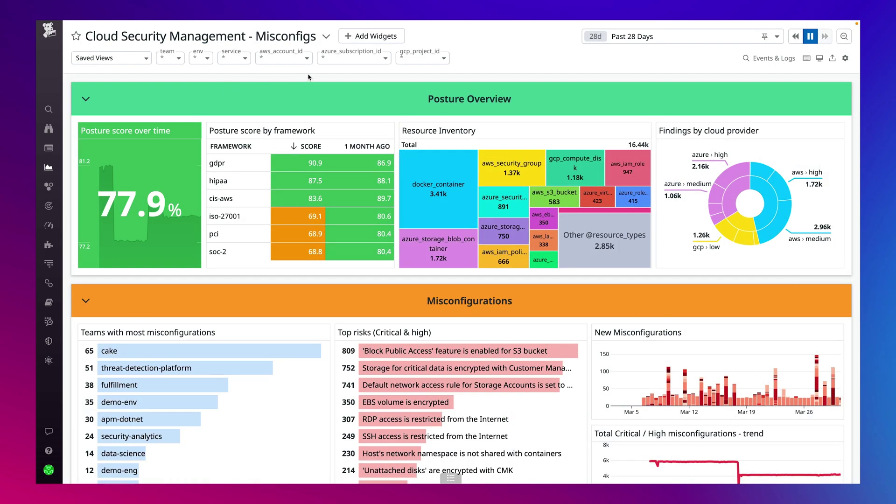
Step: Try placing a timeseries widget on the Misconfigs dashboard, then cancel, leaving it unchanged
{"action": "left_click", "coordinate": [375, 36]}
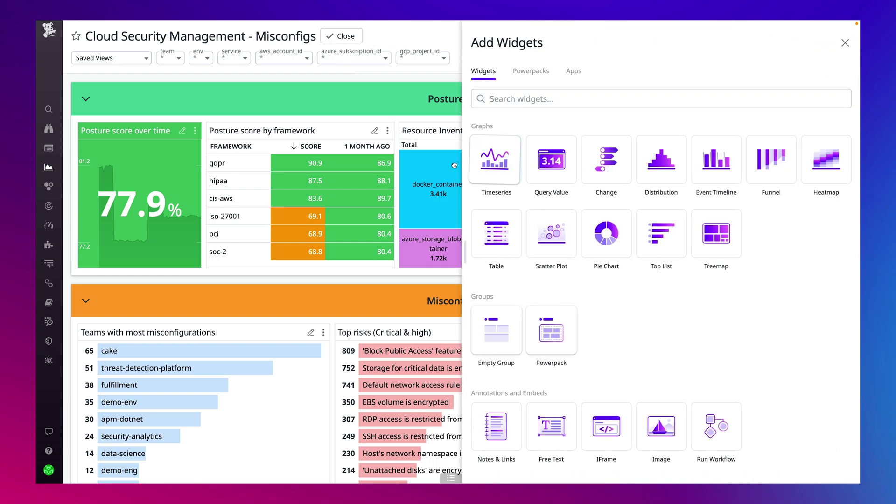
{"action": "left_click_drag", "start_coordinate": [497, 161], "coordinate": [576, 43]}
{"action": "mouse_move", "coordinate": [630, 99]}
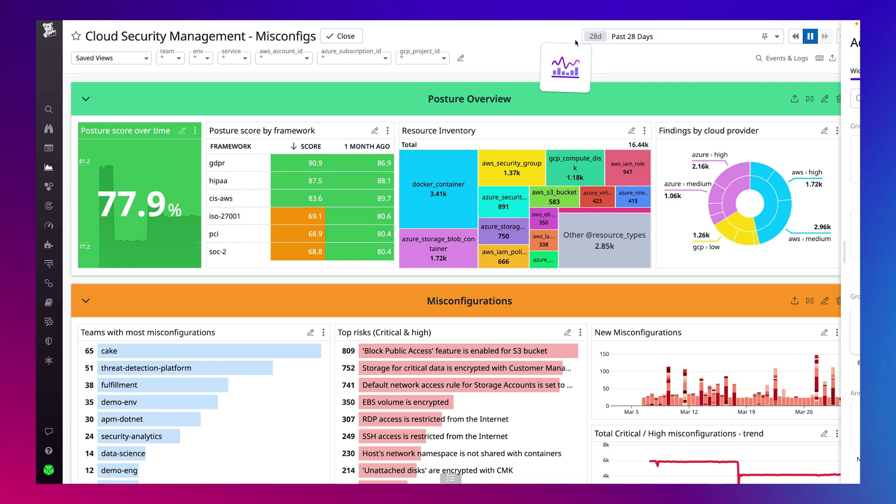
{"action": "key", "text": "Escape"}
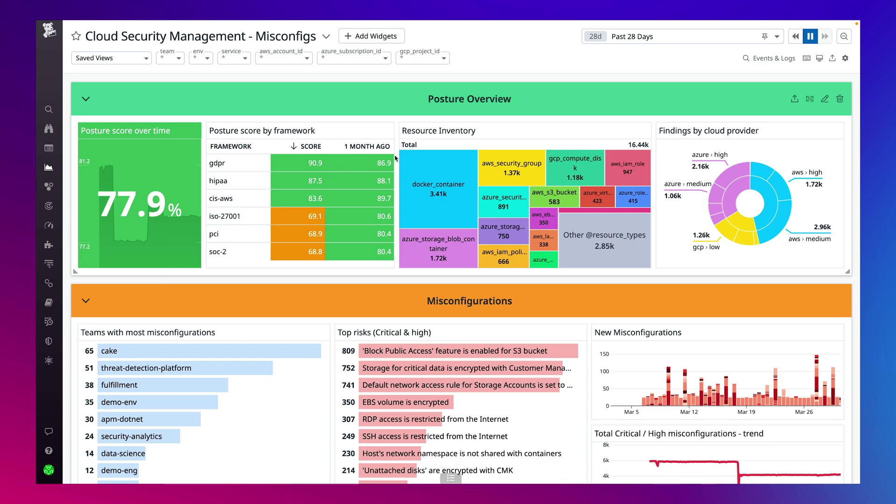
{"action": "scroll", "coordinate": [474, 202], "scroll_direction": "down", "scroll_amount": 3}
{"action": "scroll", "coordinate": [475, 203], "scroll_direction": "down", "scroll_amount": 2}
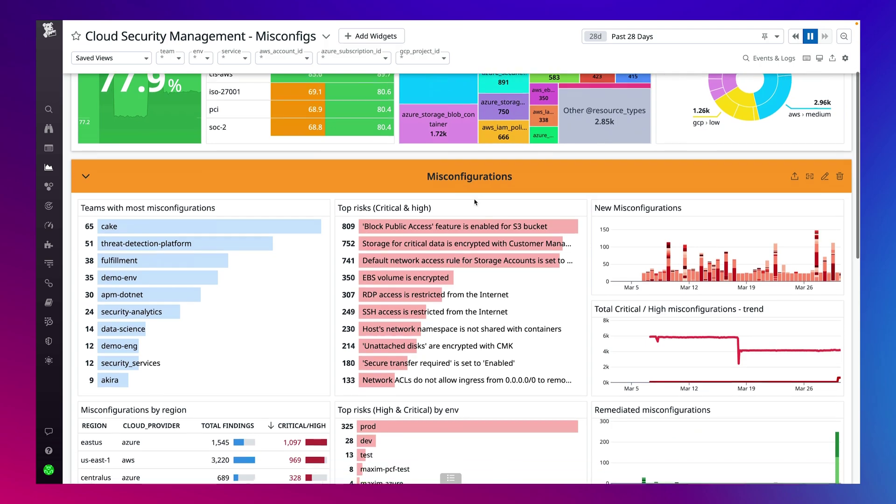
{"action": "scroll", "coordinate": [475, 202], "scroll_direction": "down", "scroll_amount": 2}
{"action": "scroll", "coordinate": [474, 202], "scroll_direction": "down", "scroll_amount": 2}
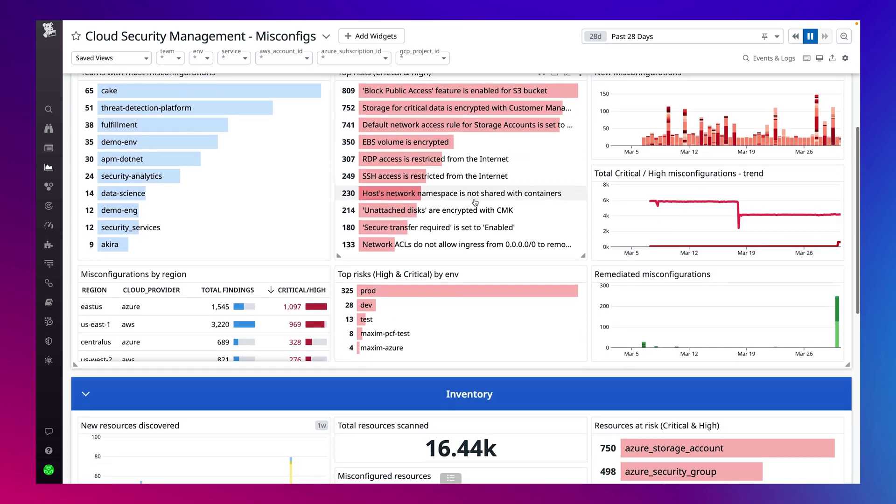
{"action": "scroll", "coordinate": [474, 202], "scroll_direction": "down", "scroll_amount": 2}
{"action": "scroll", "coordinate": [474, 202], "scroll_direction": "down", "scroll_amount": 1}
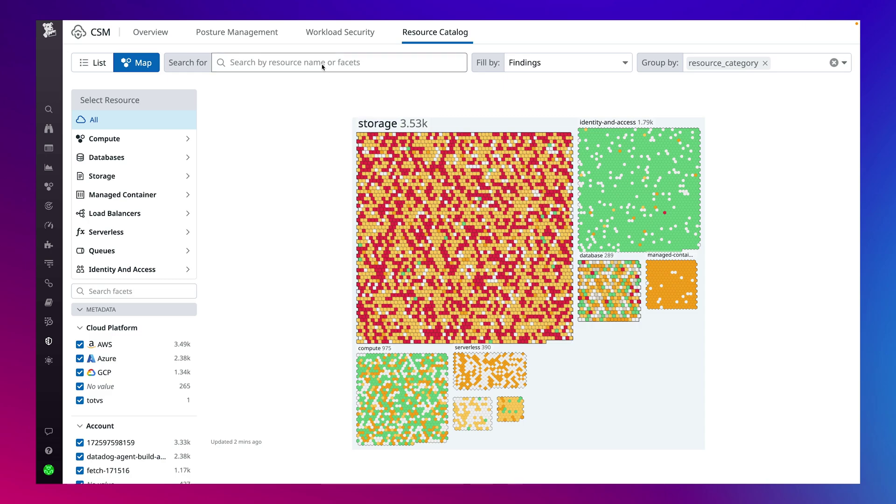
Step: Filter the Resource Catalog map with the query team:demo-eng
{"action": "left_click", "coordinate": [322, 62]}
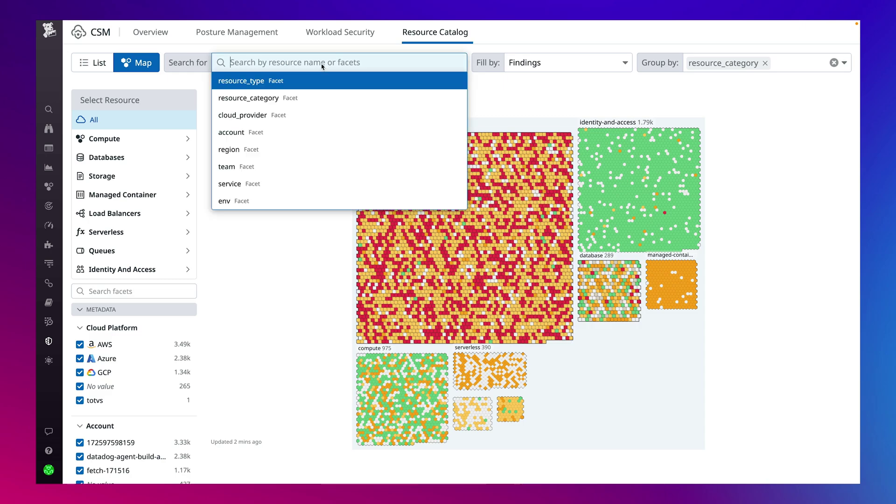
{"action": "type", "text": "team:"}
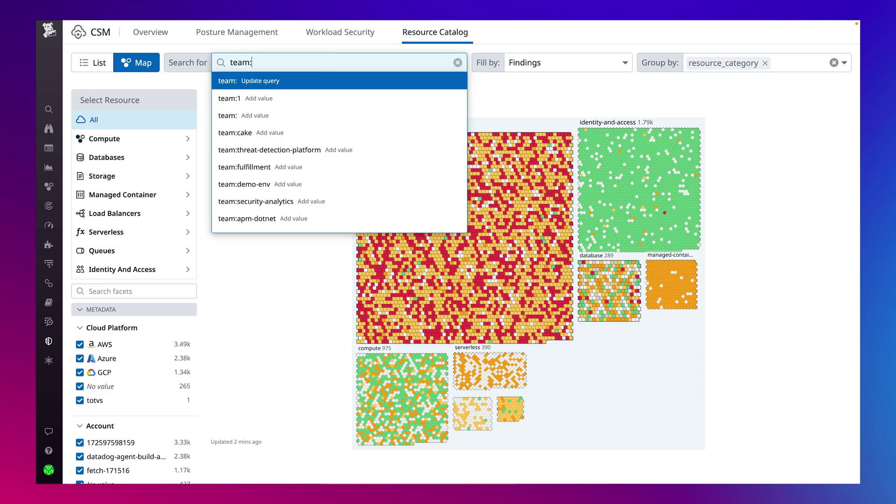
{"action": "type", "text": "demo-eng"}
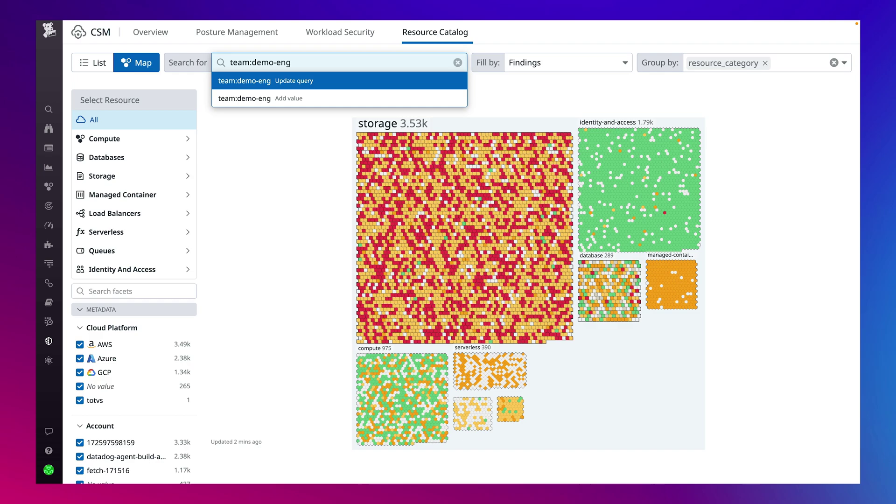
{"action": "key", "text": "Return"}
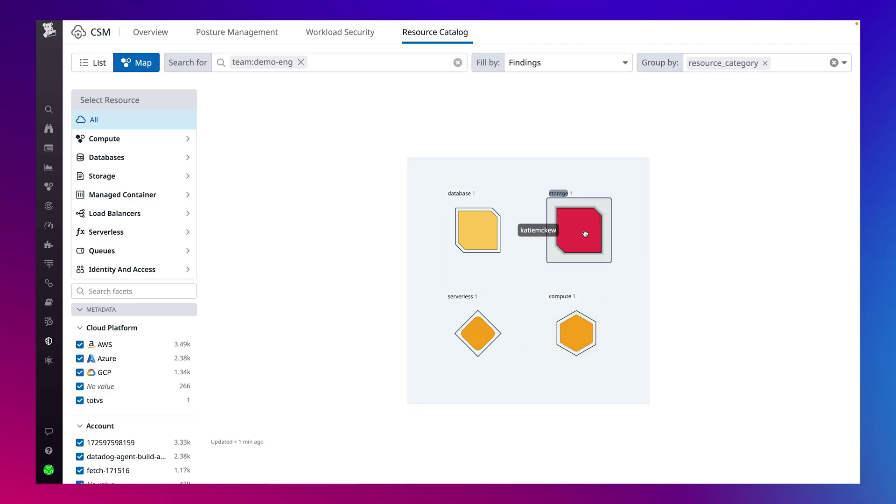
Step: Open the billingcore-rds database panel, listing three failing findings and one passing
{"action": "left_click", "coordinate": [481, 233]}
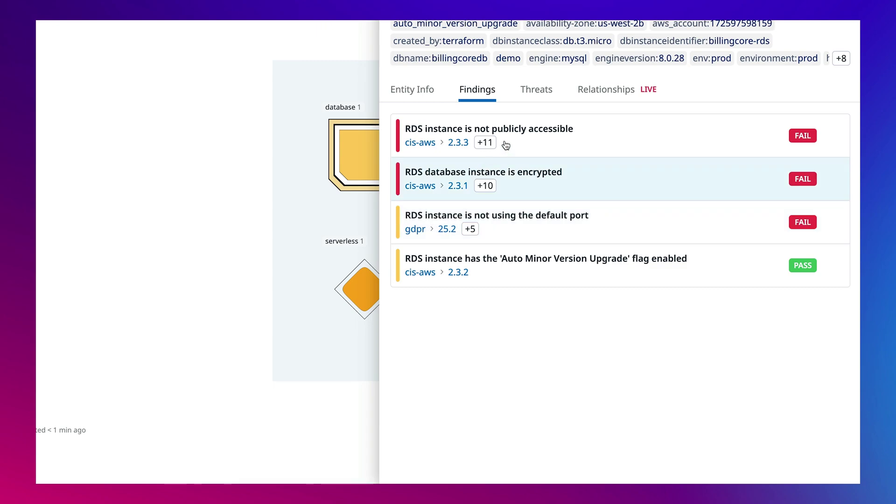
Step: Open billingcore-rds's Relationships graph and pan it to reveal the lower nodes
{"action": "left_click", "coordinate": [589, 91]}
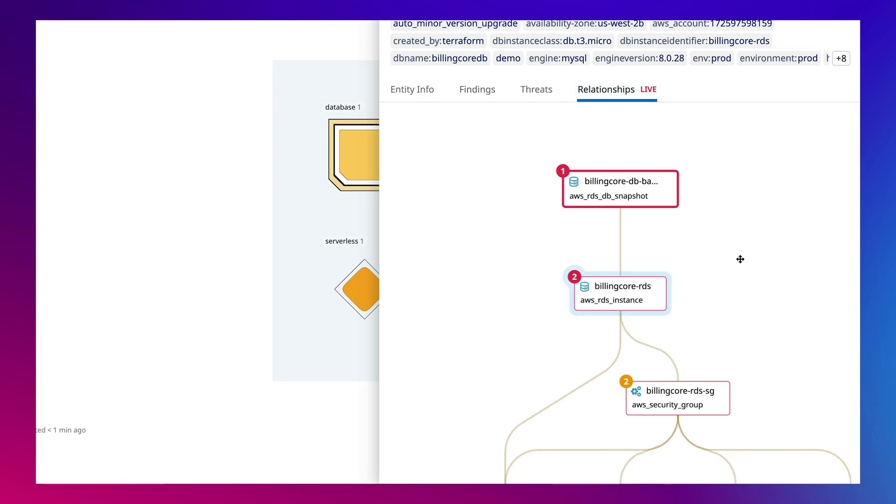
{"action": "left_click_drag", "start_coordinate": [740, 259], "coordinate": [698, 205]}
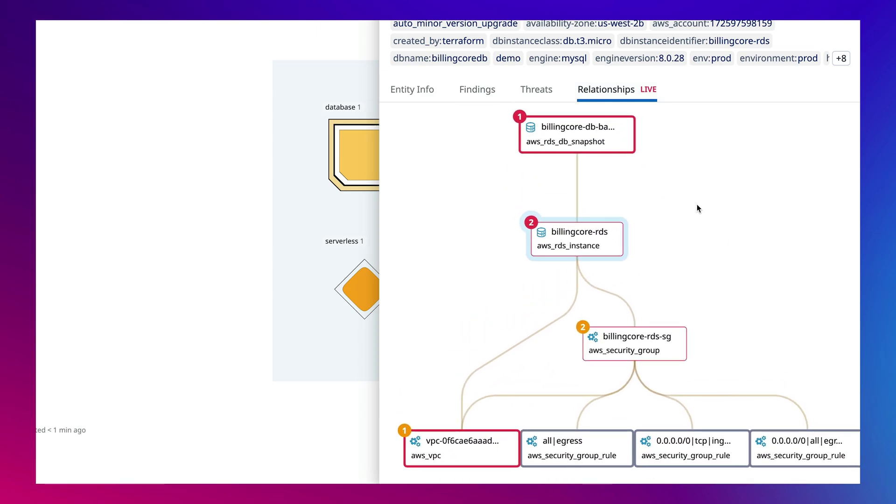
{"action": "left_click_drag", "start_coordinate": [697, 204], "coordinate": [687, 208]}
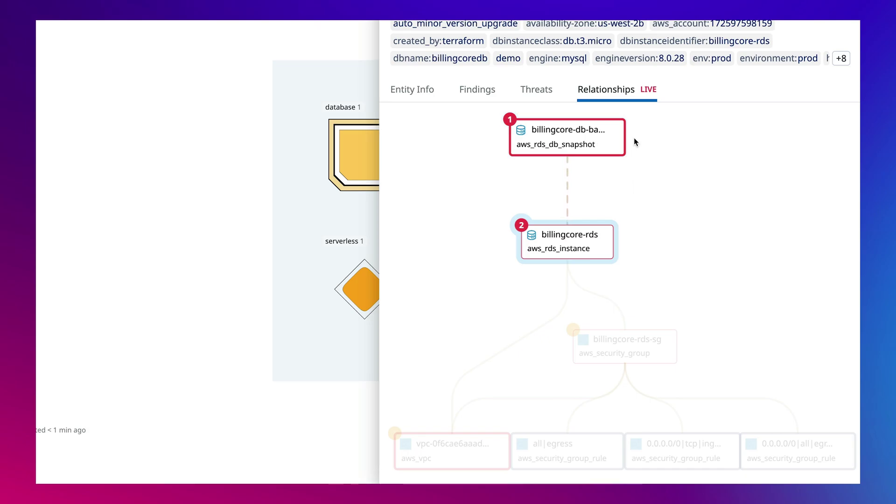
Step: From billingcore-rds's findings, open 'RDS instance is not publicly accessible' and read its remediation
{"action": "left_click", "coordinate": [477, 89]}
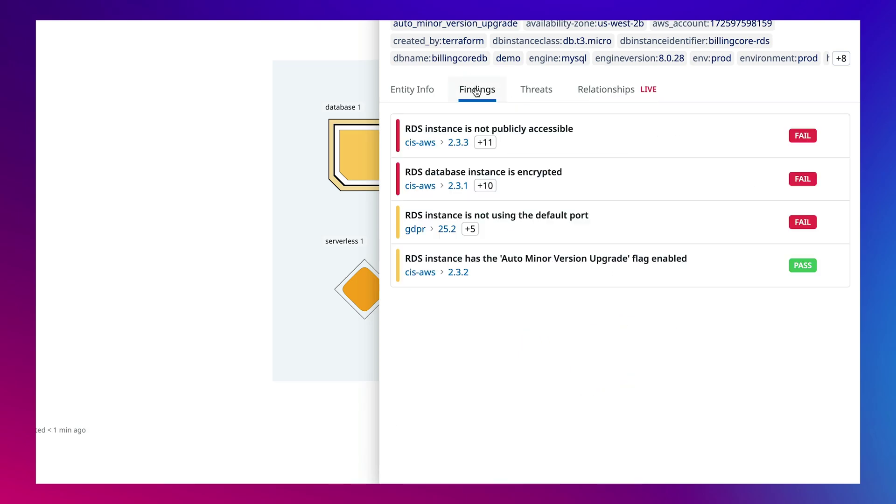
{"action": "left_click", "coordinate": [482, 130]}
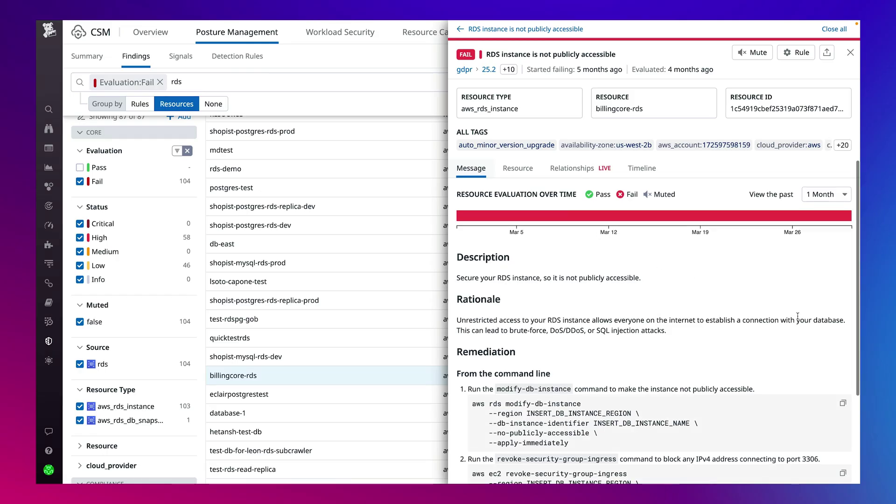
{"action": "scroll", "coordinate": [798, 316], "scroll_direction": "down", "scroll_amount": 2}
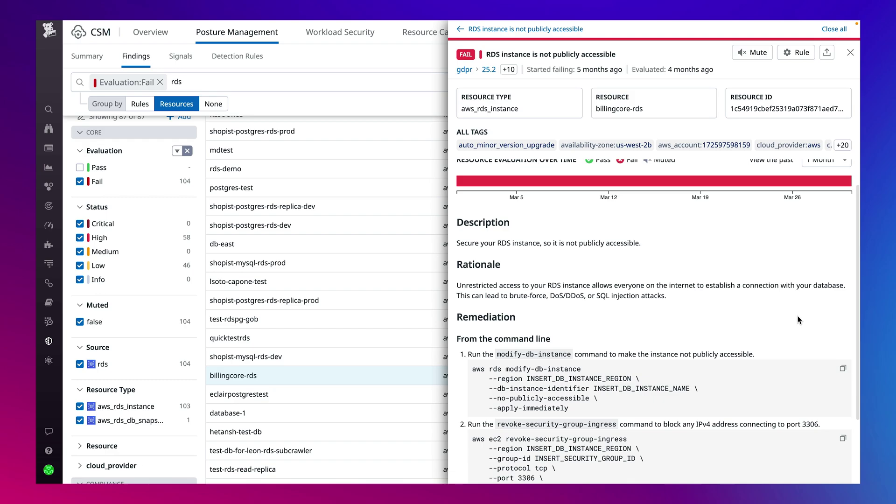
{"action": "scroll", "coordinate": [797, 316], "scroll_direction": "down", "scroll_amount": 2}
{"action": "scroll", "coordinate": [798, 320], "scroll_direction": "down", "scroll_amount": 3}
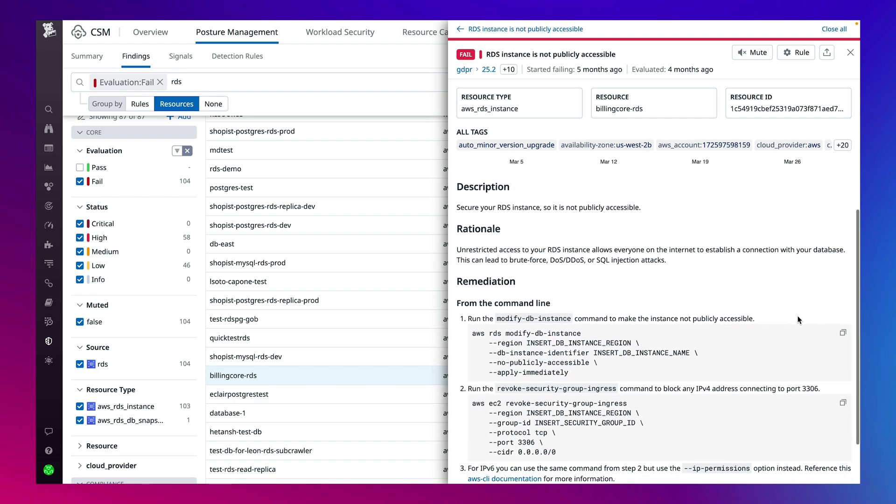
{"action": "scroll", "coordinate": [797, 320], "scroll_direction": "down", "scroll_amount": 3}
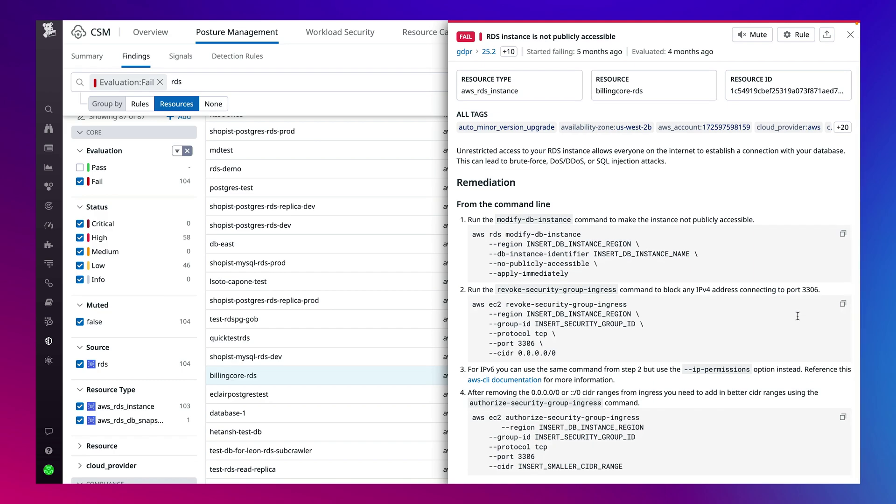
{"action": "scroll", "coordinate": [797, 317], "scroll_direction": "up", "scroll_amount": 5}
{"action": "scroll", "coordinate": [798, 317], "scroll_direction": "up", "scroll_amount": 3}
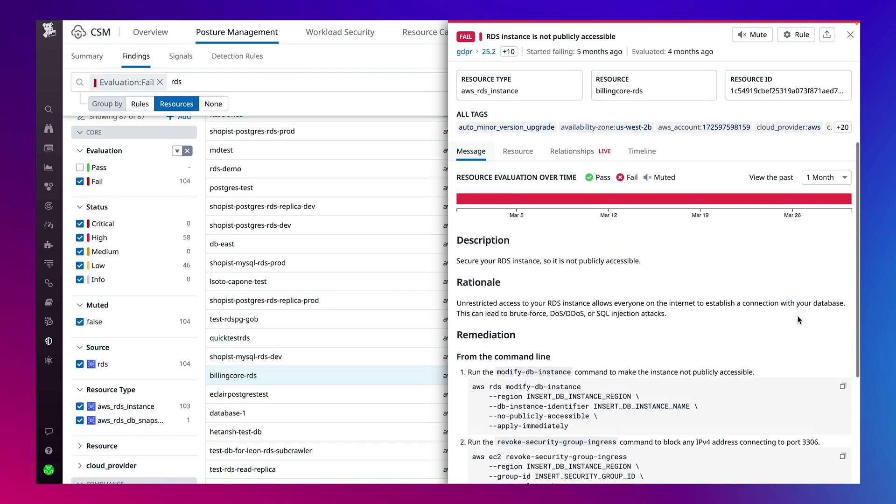
Step: Show billingcore-rds's resource JSON, including instance settings, parameter group, subnets and VPC
{"action": "left_click", "coordinate": [518, 151]}
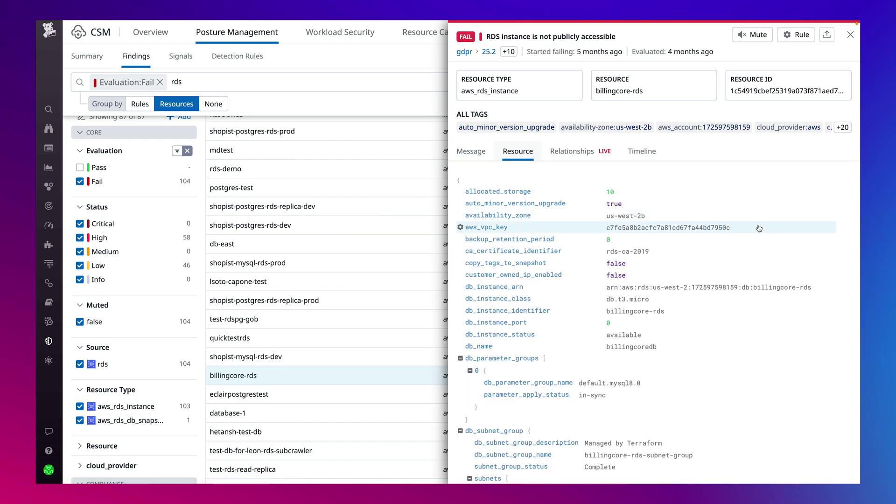
{"action": "scroll", "coordinate": [728, 216], "scroll_direction": "down", "scroll_amount": 3}
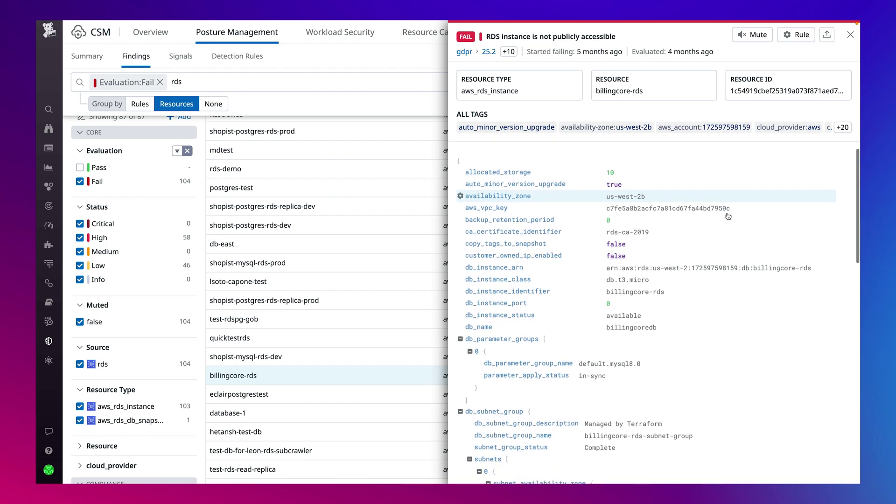
{"action": "scroll", "coordinate": [728, 216], "scroll_direction": "down", "scroll_amount": 2}
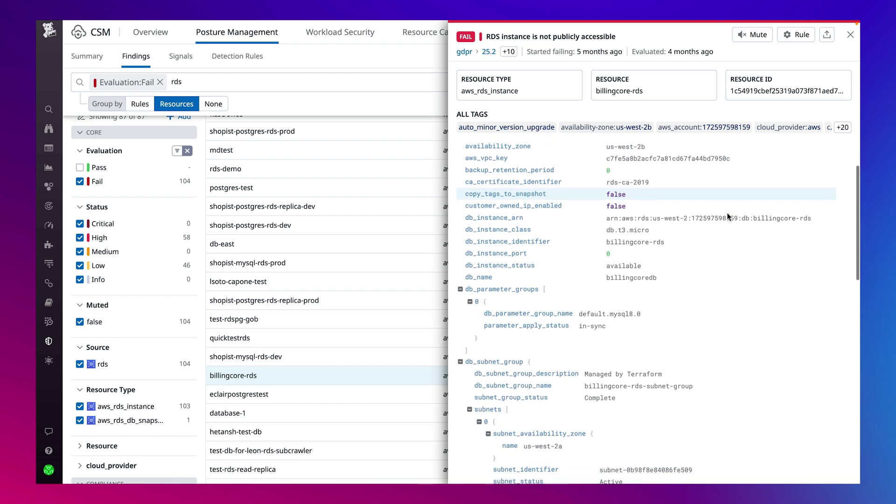
{"action": "scroll", "coordinate": [728, 217], "scroll_direction": "down", "scroll_amount": 2}
{"action": "scroll", "coordinate": [729, 216], "scroll_direction": "down", "scroll_amount": 2}
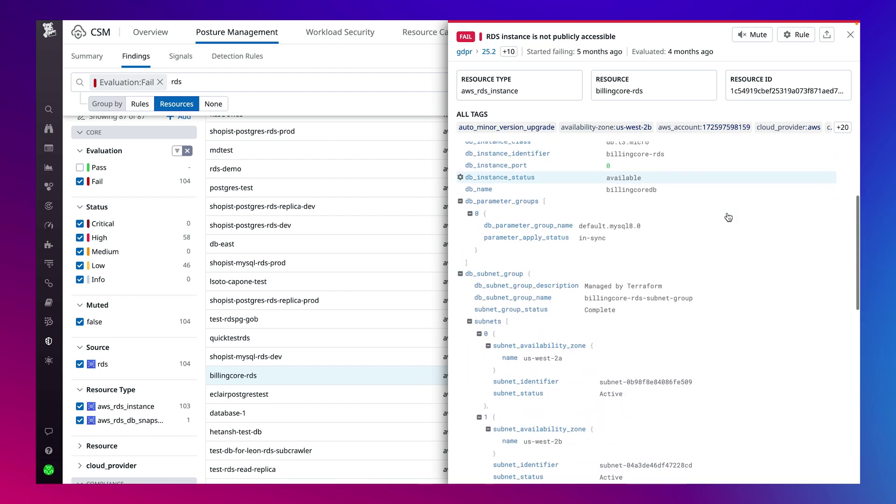
{"action": "scroll", "coordinate": [729, 216], "scroll_direction": "down", "scroll_amount": 2}
{"action": "scroll", "coordinate": [728, 217], "scroll_direction": "down", "scroll_amount": 2}
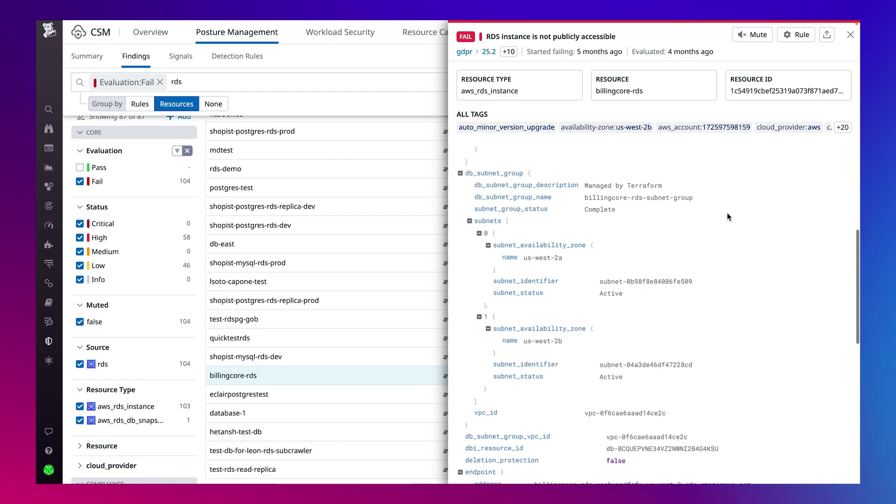
{"action": "scroll", "coordinate": [728, 216], "scroll_direction": "down", "scroll_amount": 2}
{"action": "scroll", "coordinate": [728, 216], "scroll_direction": "up", "scroll_amount": 3}
{"action": "scroll", "coordinate": [728, 217], "scroll_direction": "up", "scroll_amount": 3}
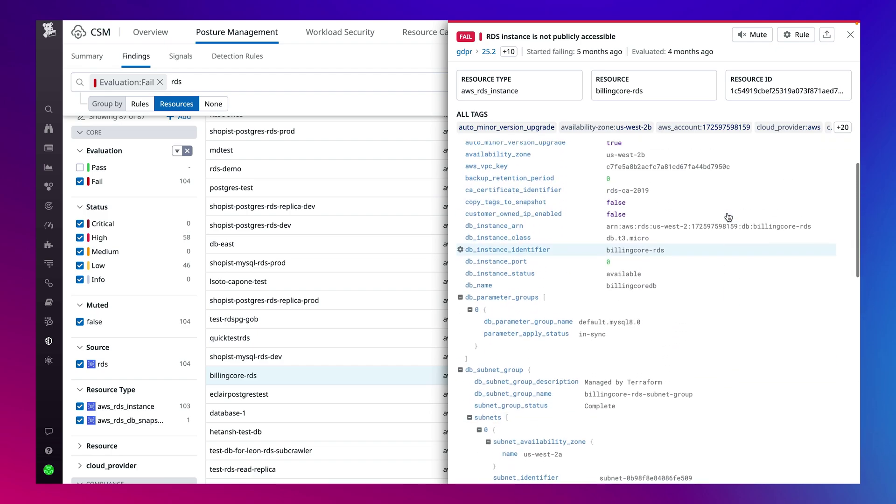
{"action": "scroll", "coordinate": [728, 216], "scroll_direction": "up", "scroll_amount": 3}
{"action": "scroll", "coordinate": [729, 216], "scroll_direction": "up", "scroll_amount": 2}
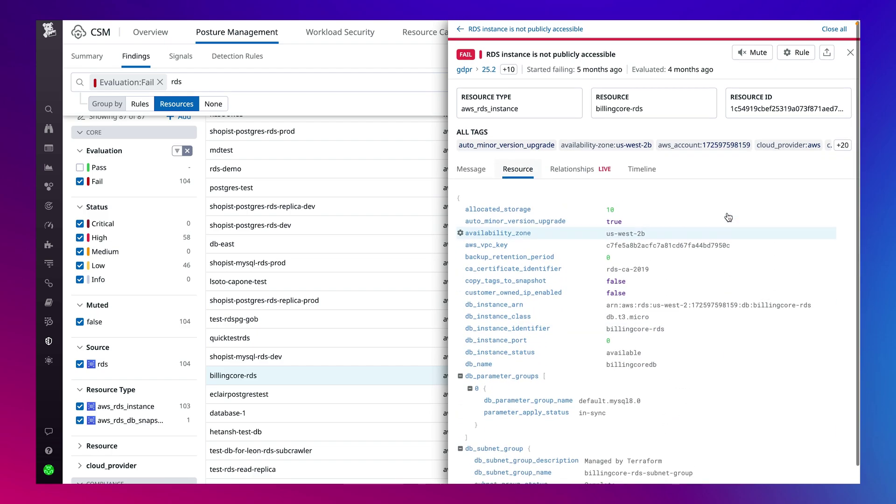
Step: Review the finding's timeline and all its compliance framework mappings, then open the Mute dialog
{"action": "left_click", "coordinate": [651, 170]}
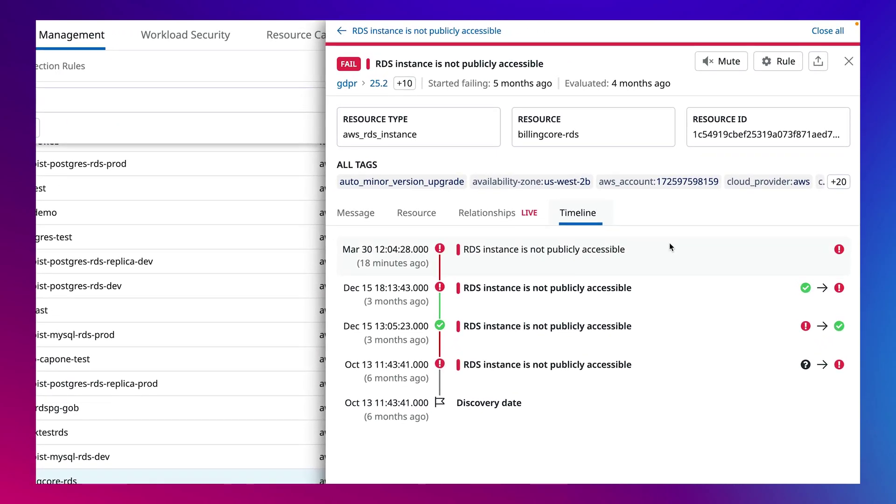
{"action": "left_click", "coordinate": [404, 83]}
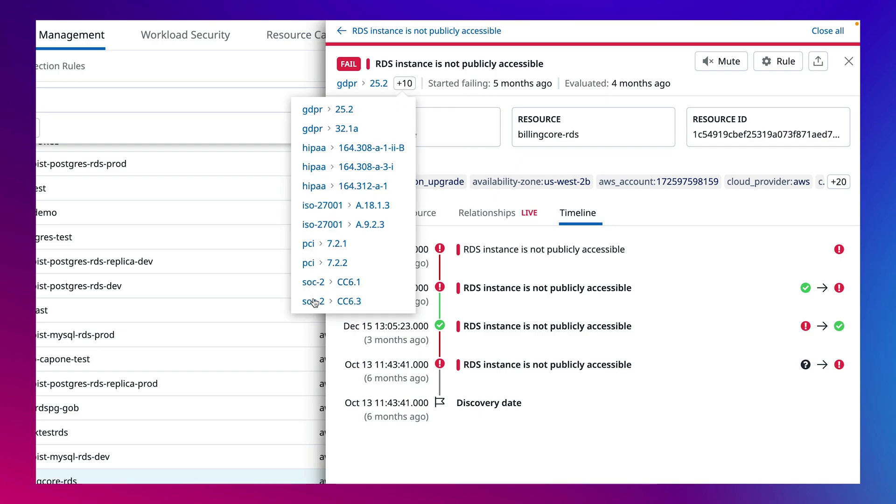
{"action": "left_click", "coordinate": [709, 66]}
Step: Mute the finding for 2 weeks as Accepted Risk with description 'Meant to be public'
{"action": "left_click", "coordinate": [280, 291]}
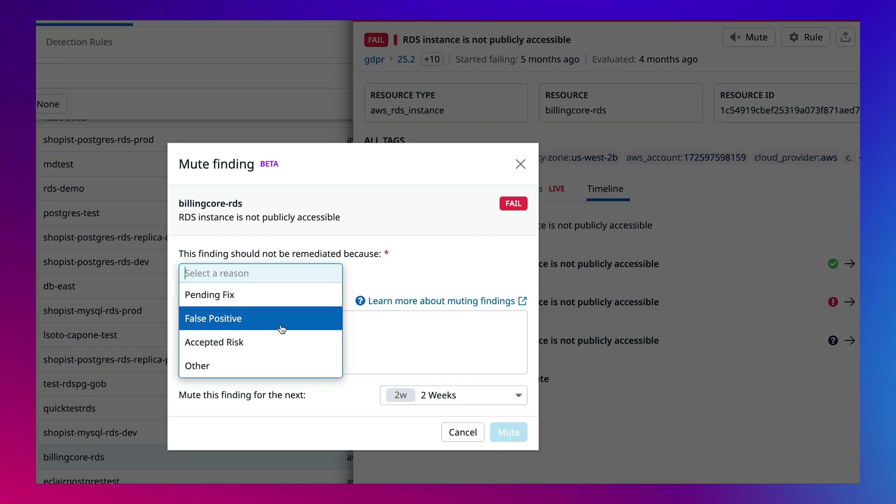
{"action": "left_click", "coordinate": [294, 322]}
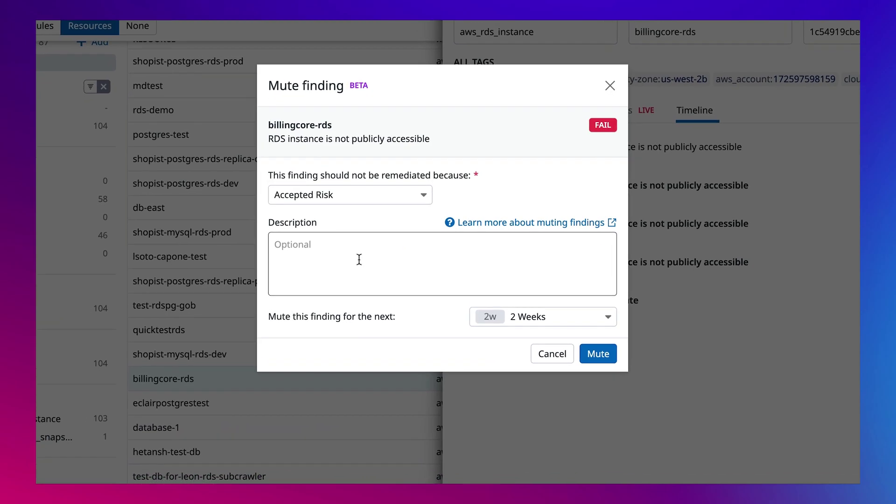
{"action": "left_click", "coordinate": [364, 253]}
{"action": "type", "text": "Mean"}
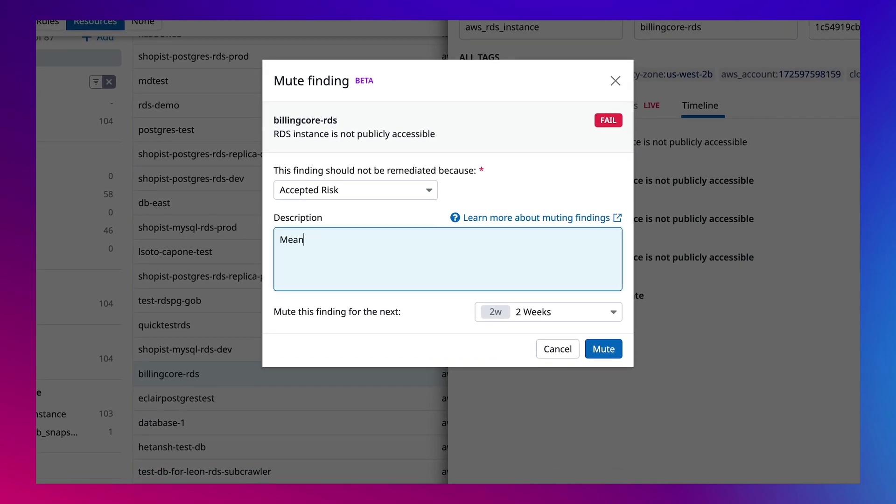
{"action": "type", "text": "t to be public"}
{"action": "left_click", "coordinate": [547, 311]}
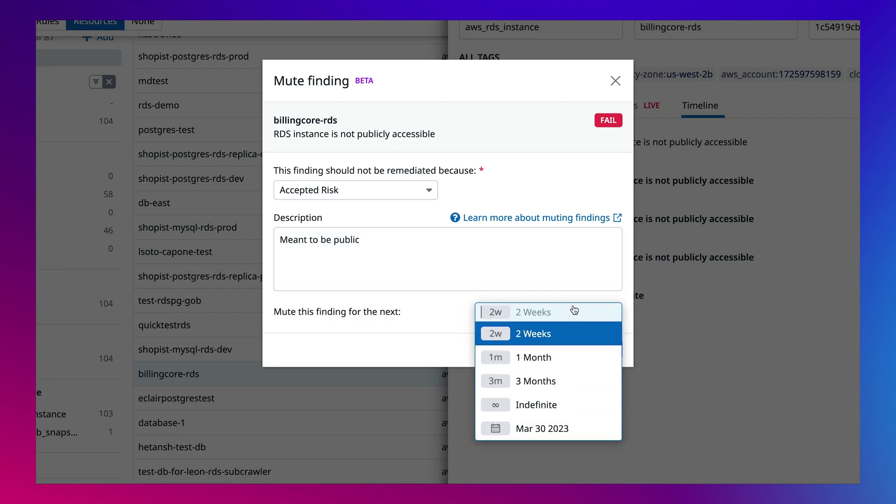
{"action": "left_click", "coordinate": [575, 272]}
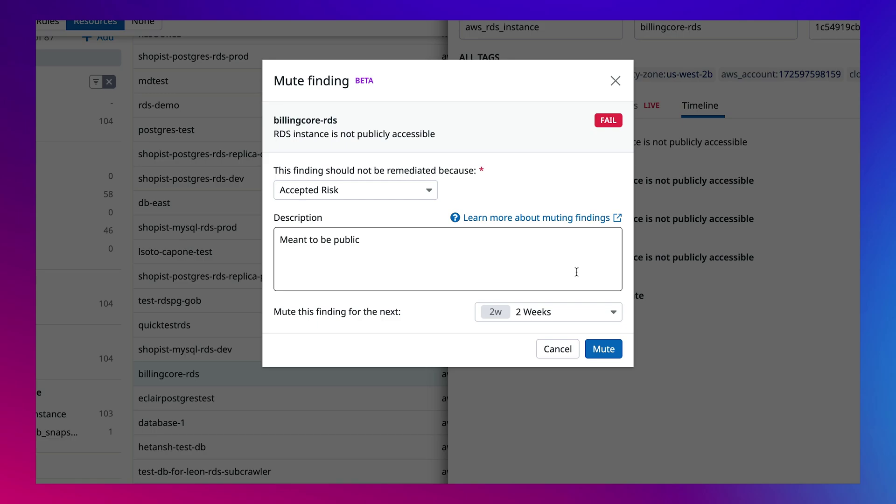
{"action": "left_click", "coordinate": [604, 349]}
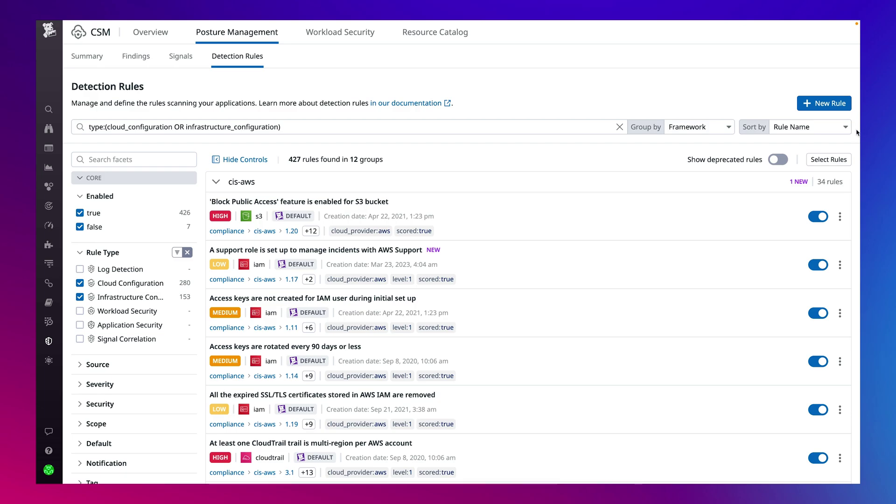
{"action": "scroll", "coordinate": [856, 173], "scroll_direction": "down", "scroll_amount": 3}
{"action": "scroll", "coordinate": [857, 173], "scroll_direction": "down", "scroll_amount": 3}
{"action": "scroll", "coordinate": [857, 174], "scroll_direction": "down", "scroll_amount": 2}
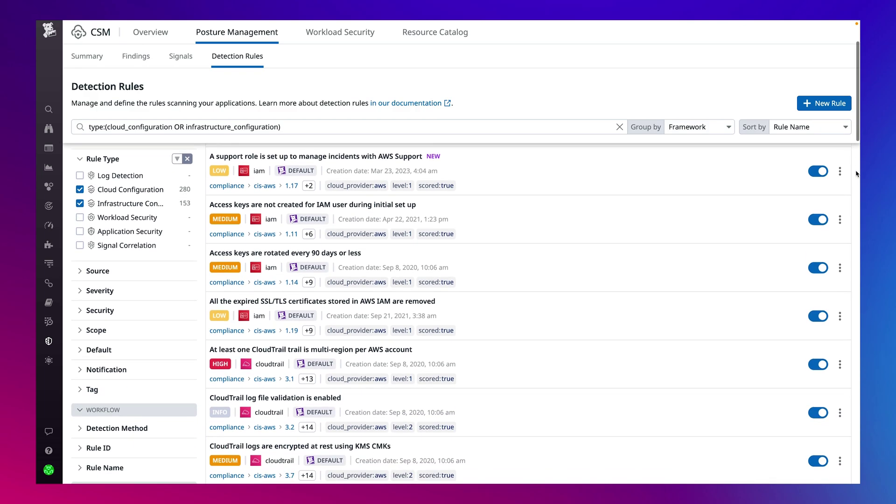
{"action": "scroll", "coordinate": [857, 173], "scroll_direction": "down", "scroll_amount": 2}
{"action": "scroll", "coordinate": [857, 174], "scroll_direction": "down", "scroll_amount": 2}
{"action": "scroll", "coordinate": [857, 174], "scroll_direction": "down", "scroll_amount": 1}
{"action": "scroll", "coordinate": [857, 174], "scroll_direction": "down", "scroll_amount": 1}
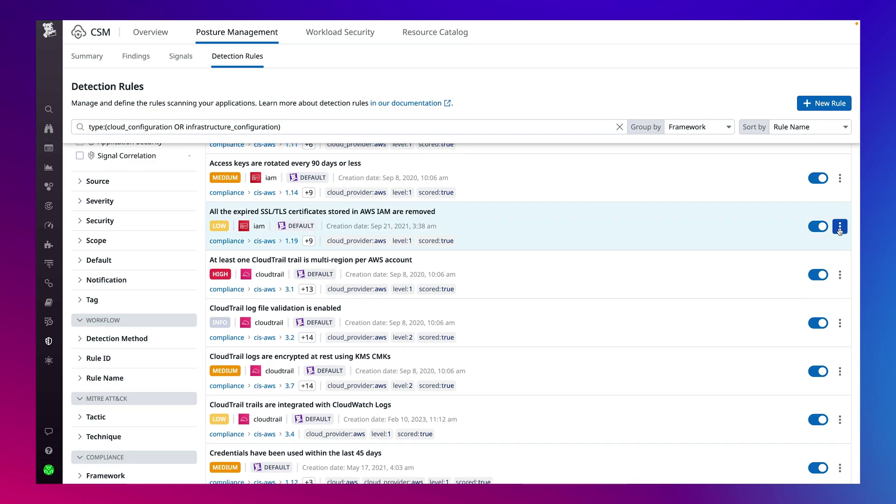
Step: Check the SSL/TLS rule's action menu, then start a blank Cloud Configuration rule
{"action": "left_click", "coordinate": [840, 226]}
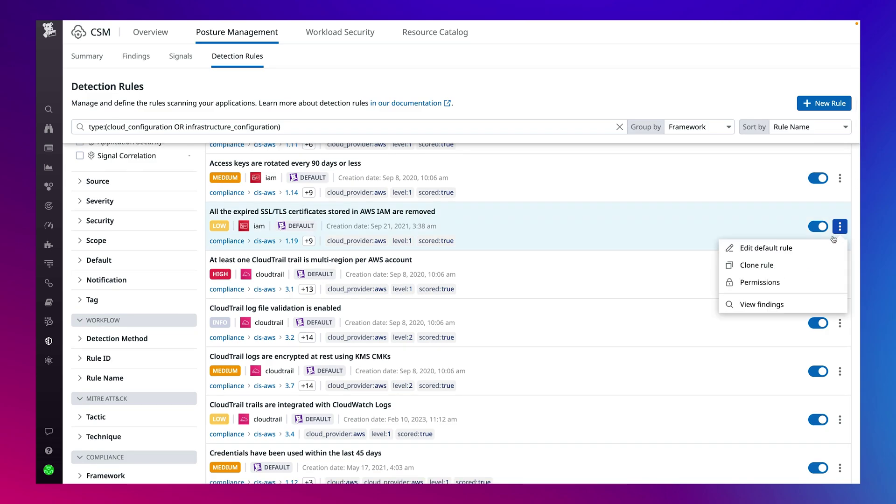
{"action": "left_click", "coordinate": [824, 103]}
{"action": "scroll", "coordinate": [789, 216], "scroll_direction": "down", "scroll_amount": 3}
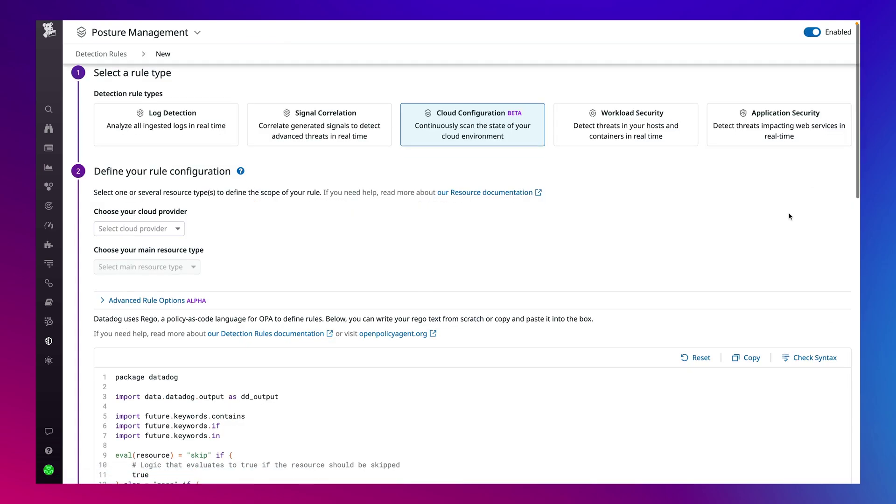
{"action": "scroll", "coordinate": [789, 216], "scroll_direction": "down", "scroll_amount": 4}
{"action": "scroll", "coordinate": [790, 216], "scroll_direction": "down", "scroll_amount": 4}
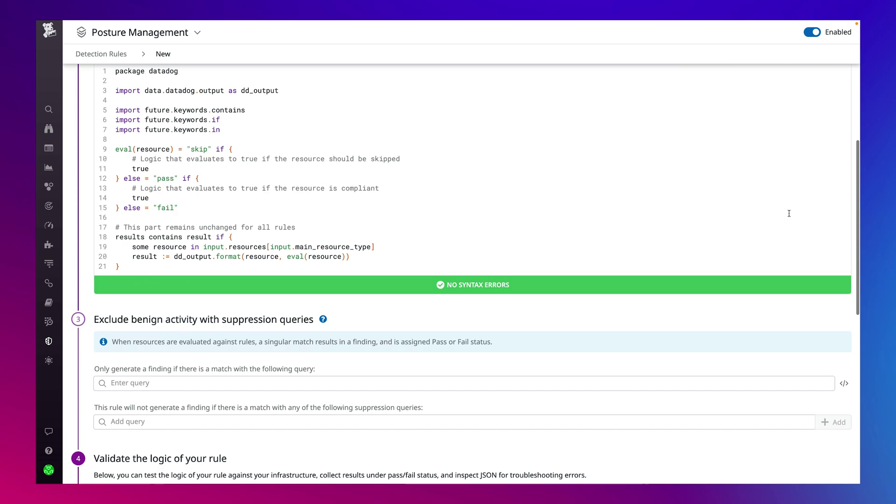
{"action": "scroll", "coordinate": [789, 216], "scroll_direction": "down", "scroll_amount": 4}
{"action": "scroll", "coordinate": [788, 216], "scroll_direction": "down", "scroll_amount": 4}
{"action": "scroll", "coordinate": [789, 216], "scroll_direction": "down", "scroll_amount": 2}
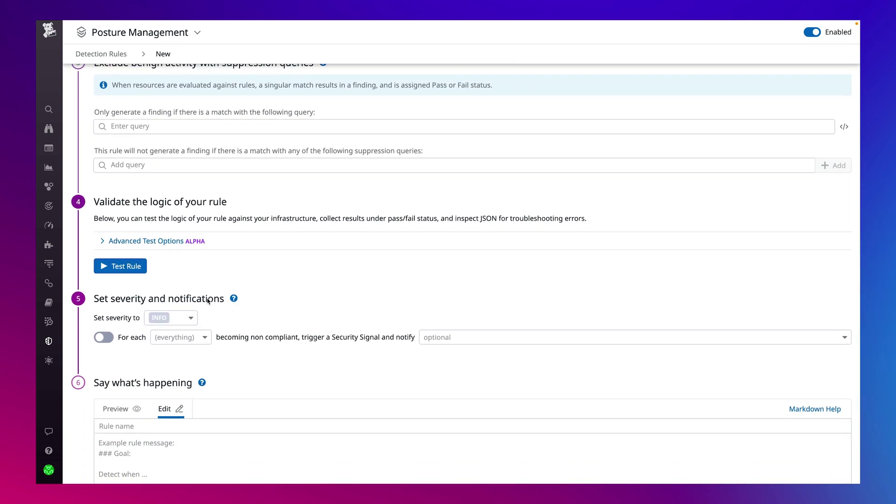